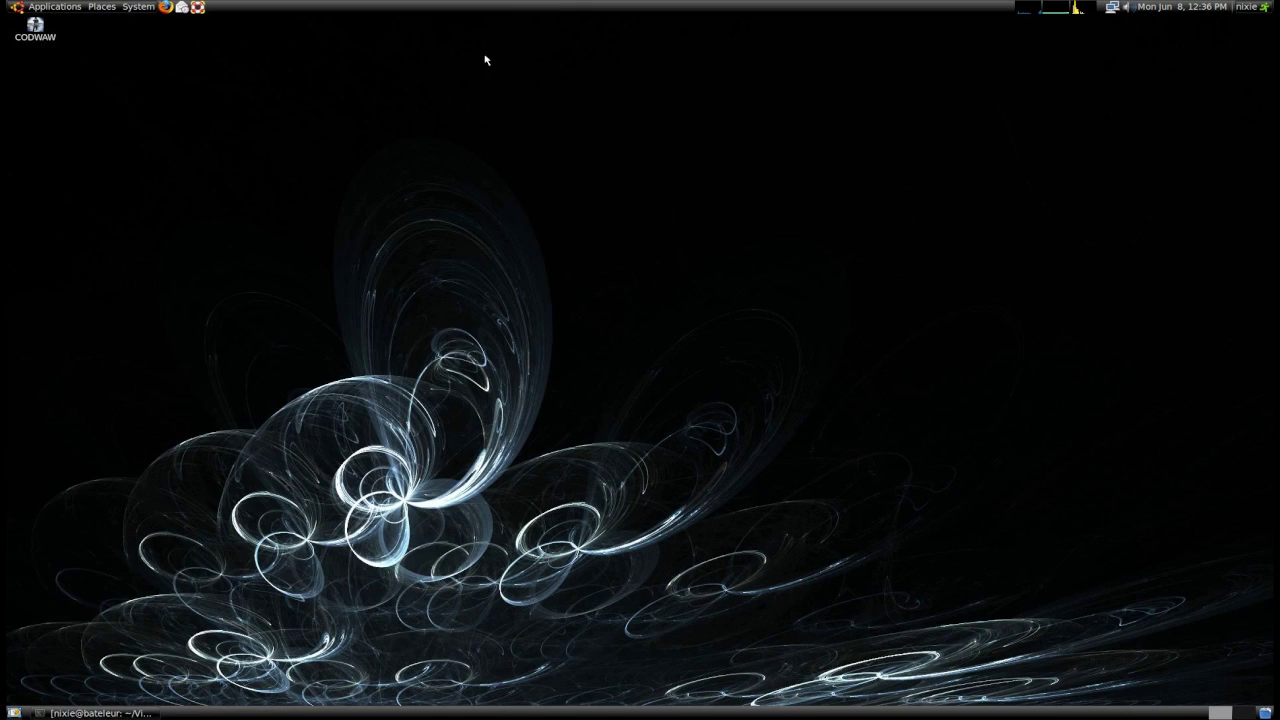
- Set GNOME Appearance visual effects to Extra and keep the new settings
left_click(125, 7)
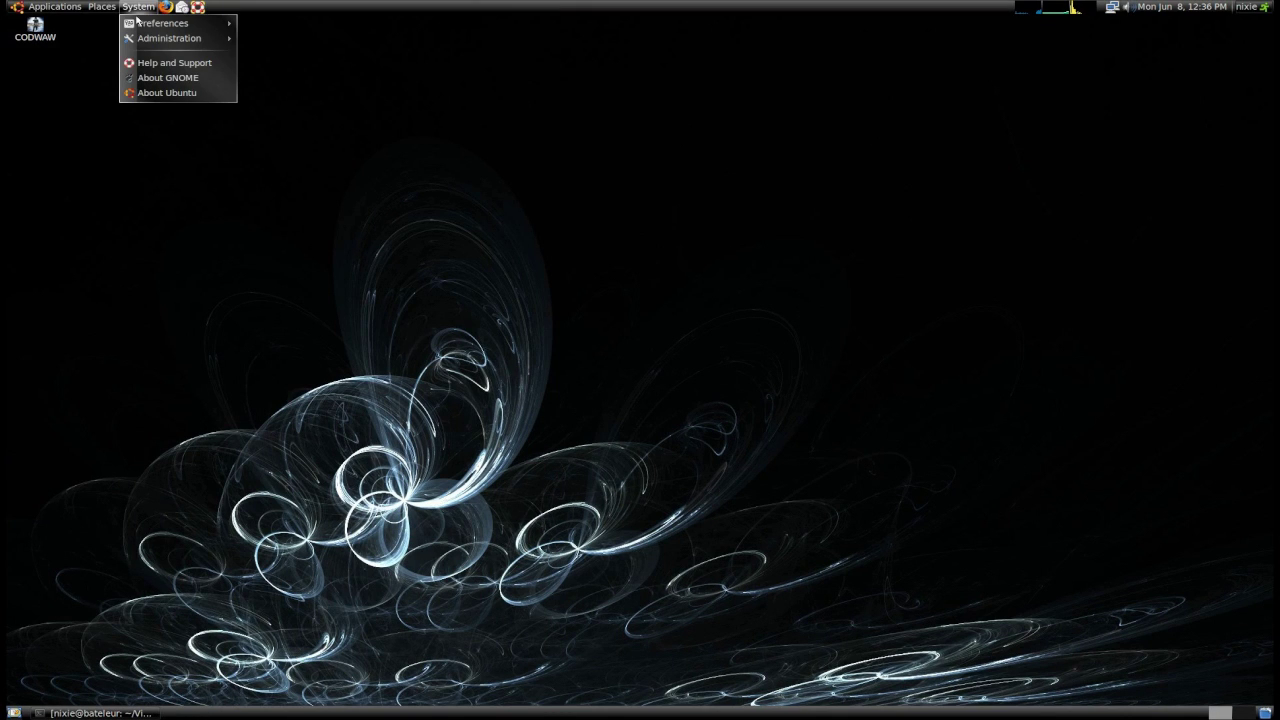
mouse_move(163, 23)
left_click(284, 39)
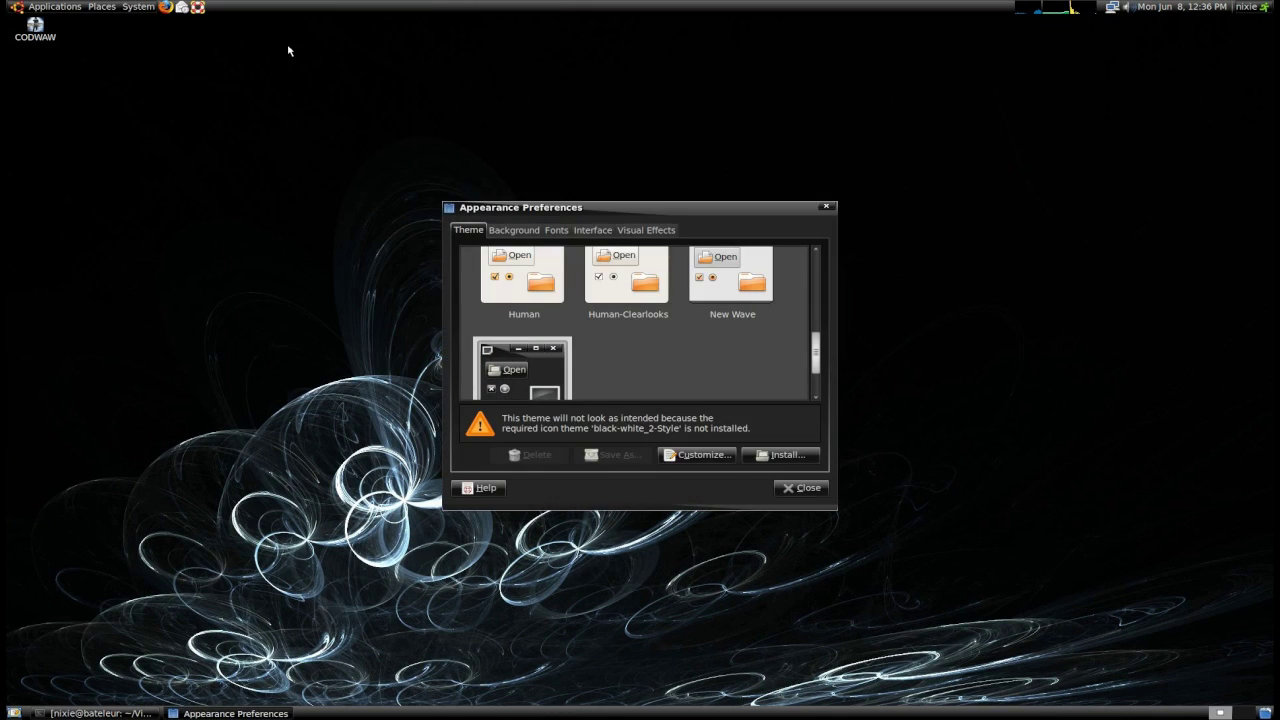
left_click(644, 230)
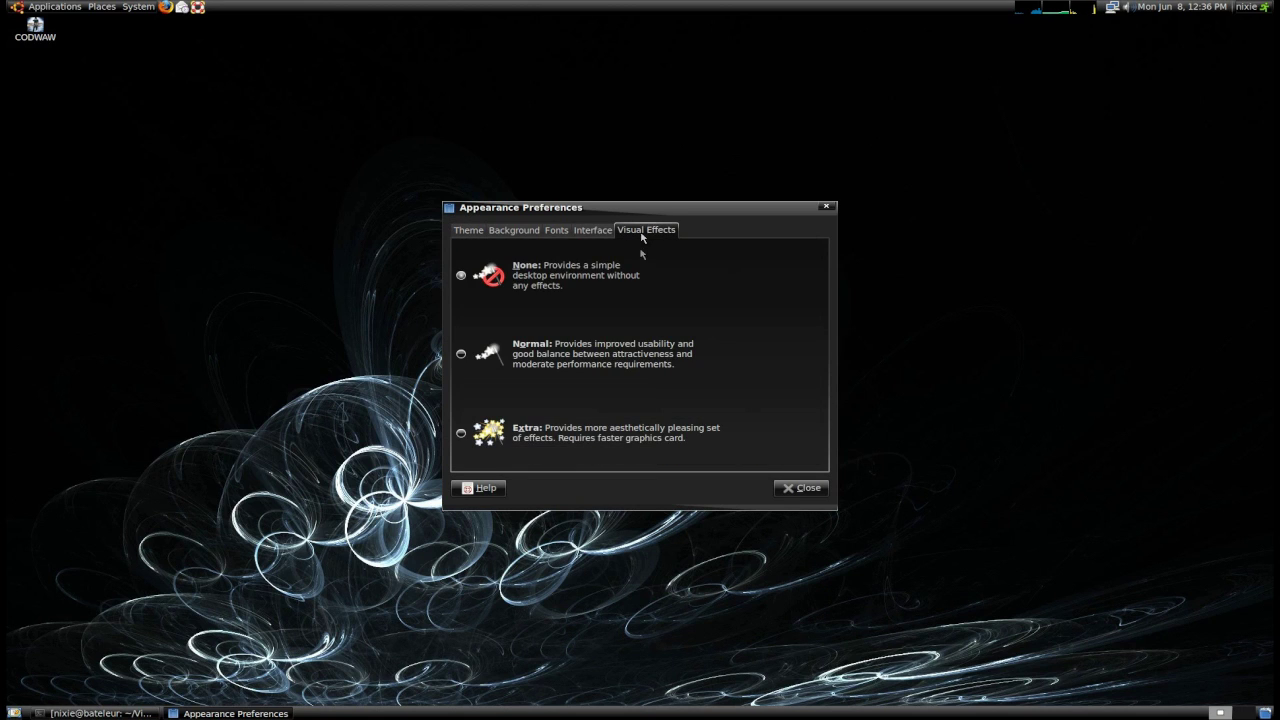
left_click(463, 433)
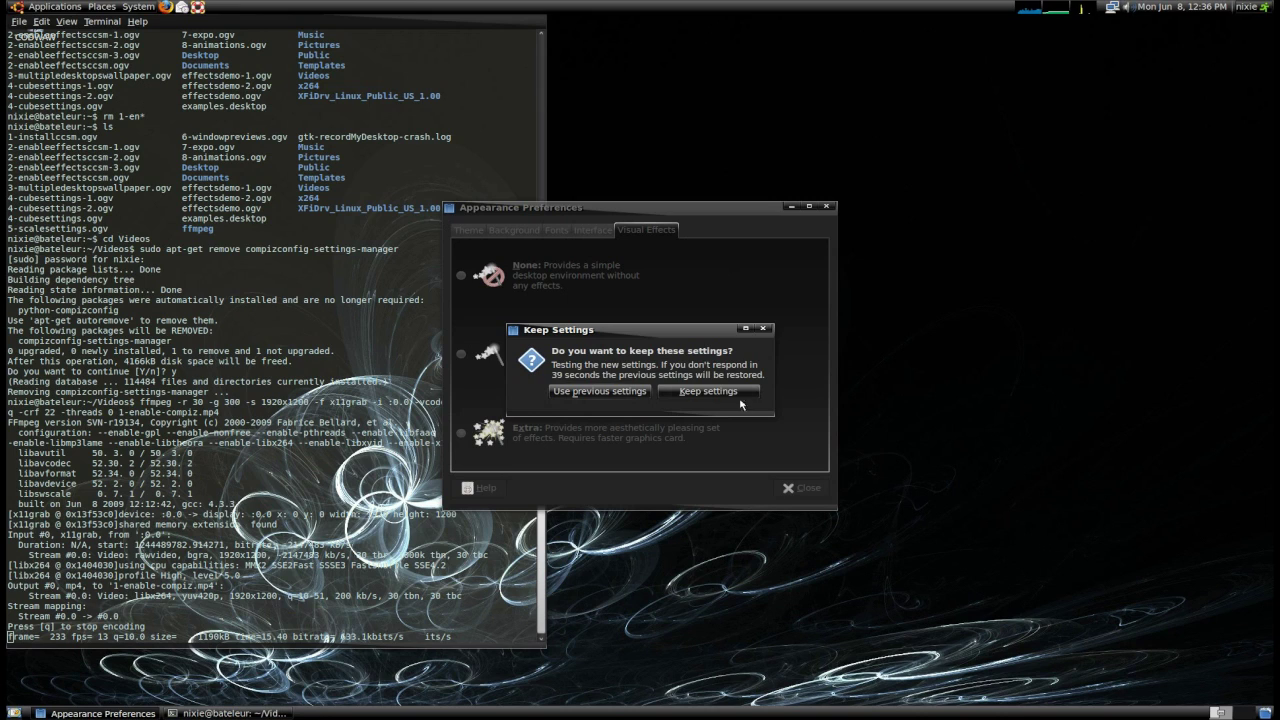
left_click(737, 397)
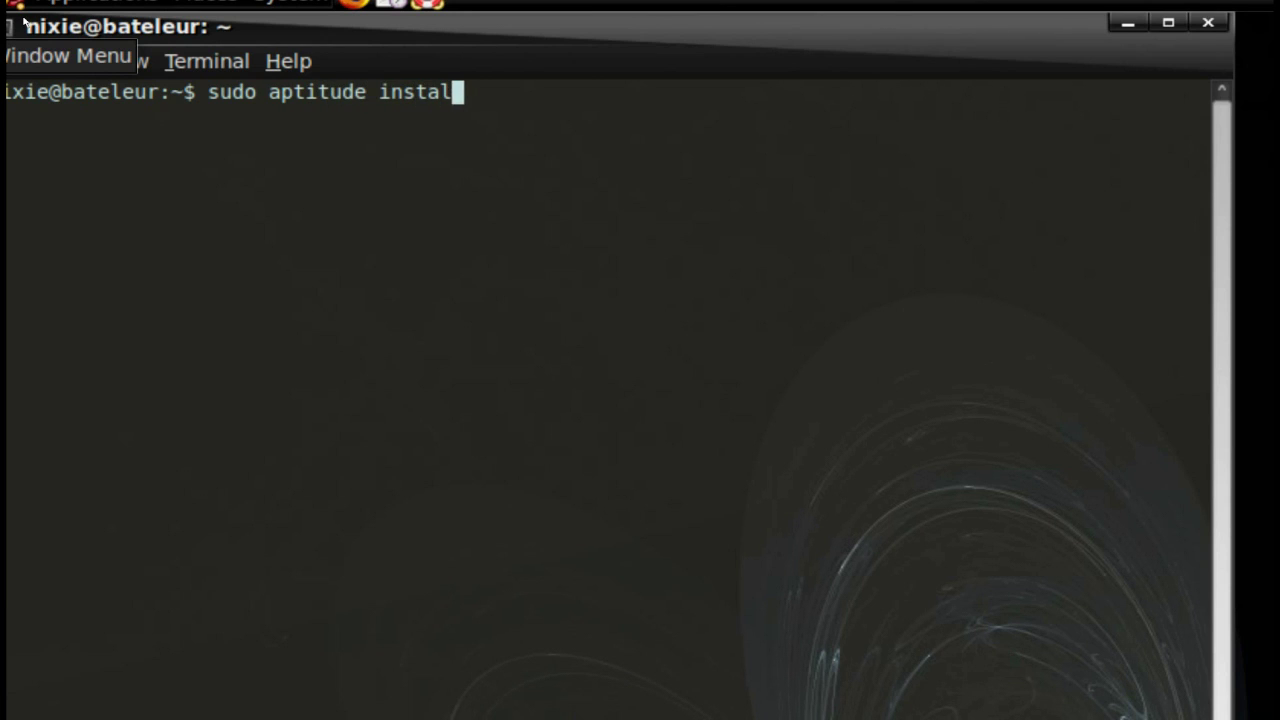
- Install compizconfig-settings-manager with sudo aptitude, entering the sudo password
type("l compizconfig-settings-manager")
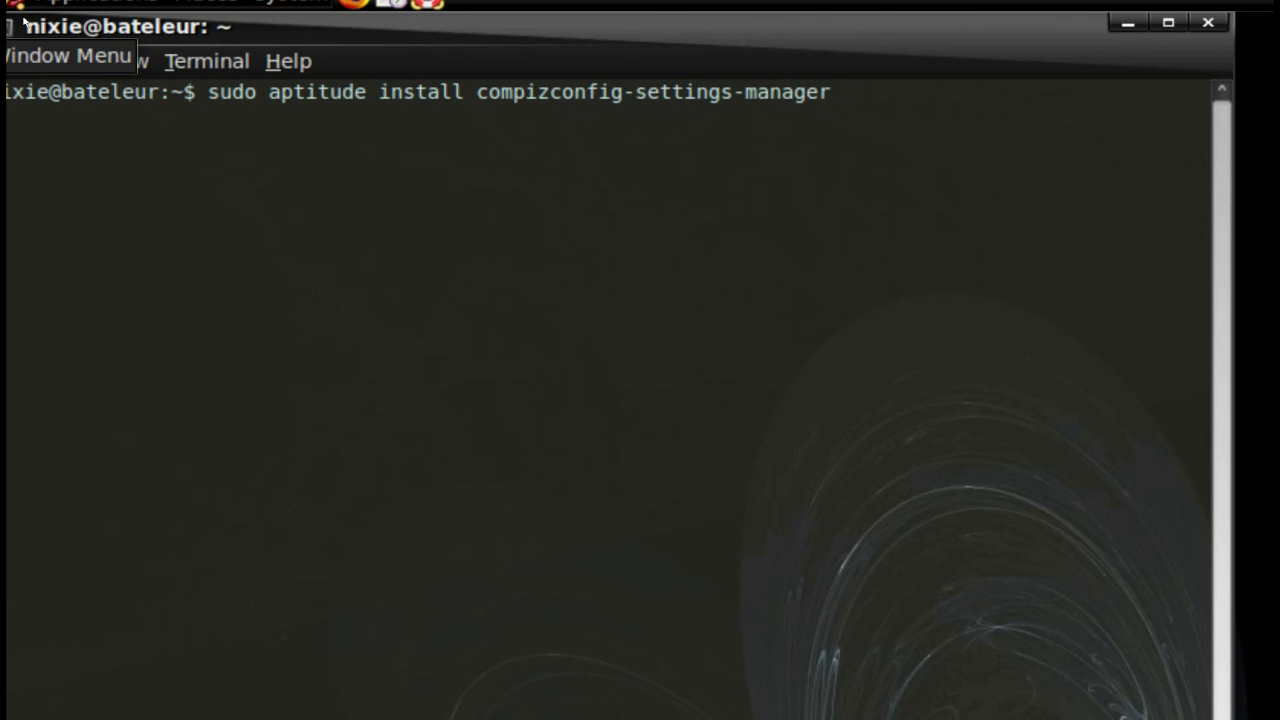
key("Return")
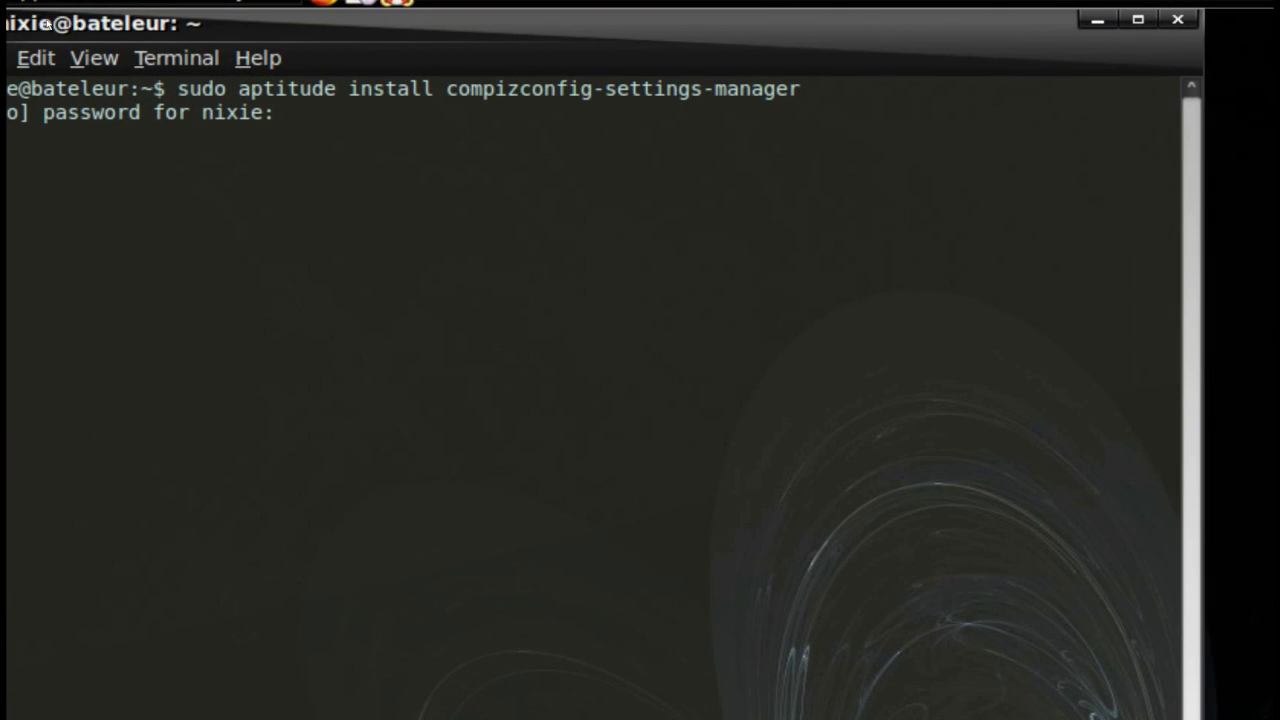
key("Return")
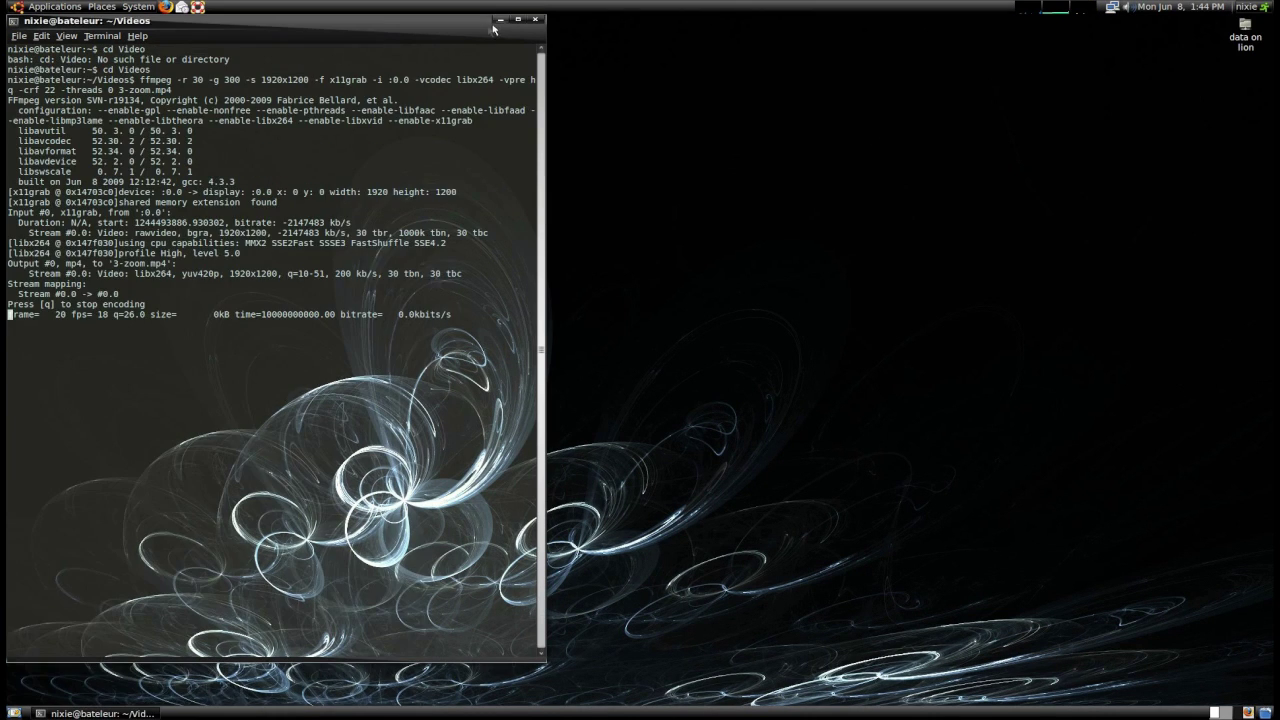
mouse_move(175, 23)
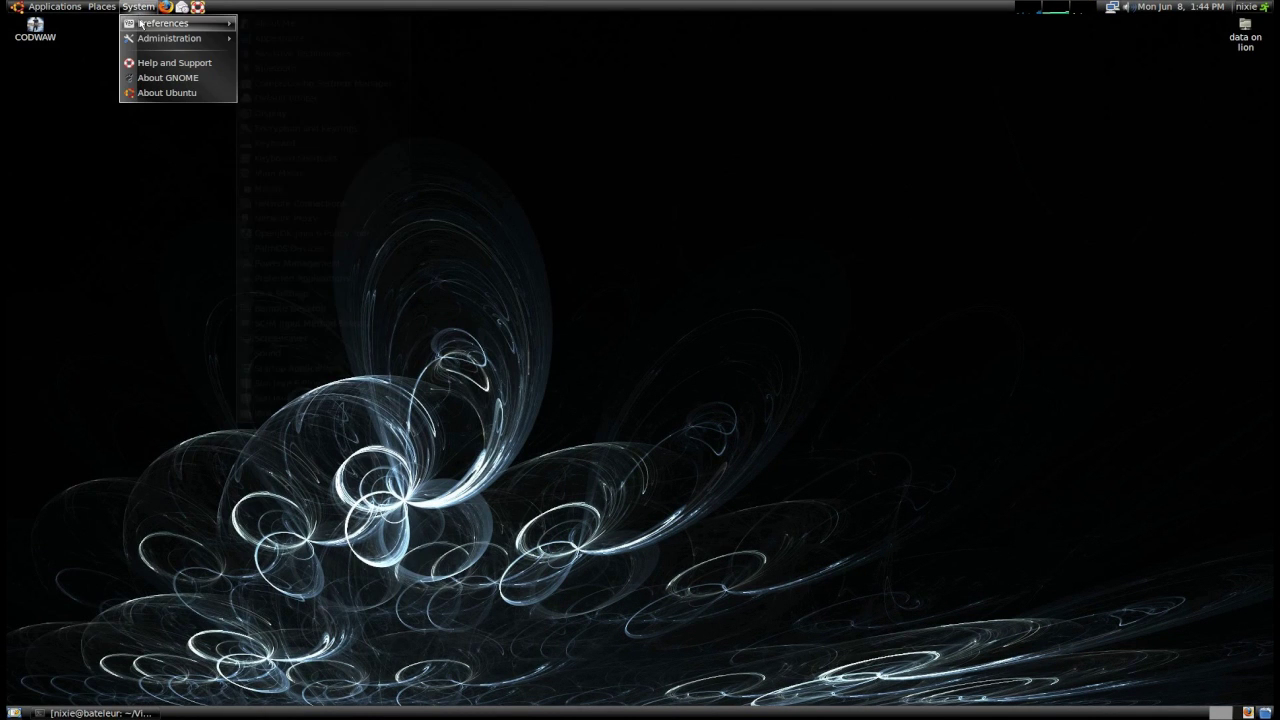
- Launch CompizConfig Settings Manager, enable Enhanced Zoom Desktop, and test zooming with Super+scroll
left_click(320, 83)
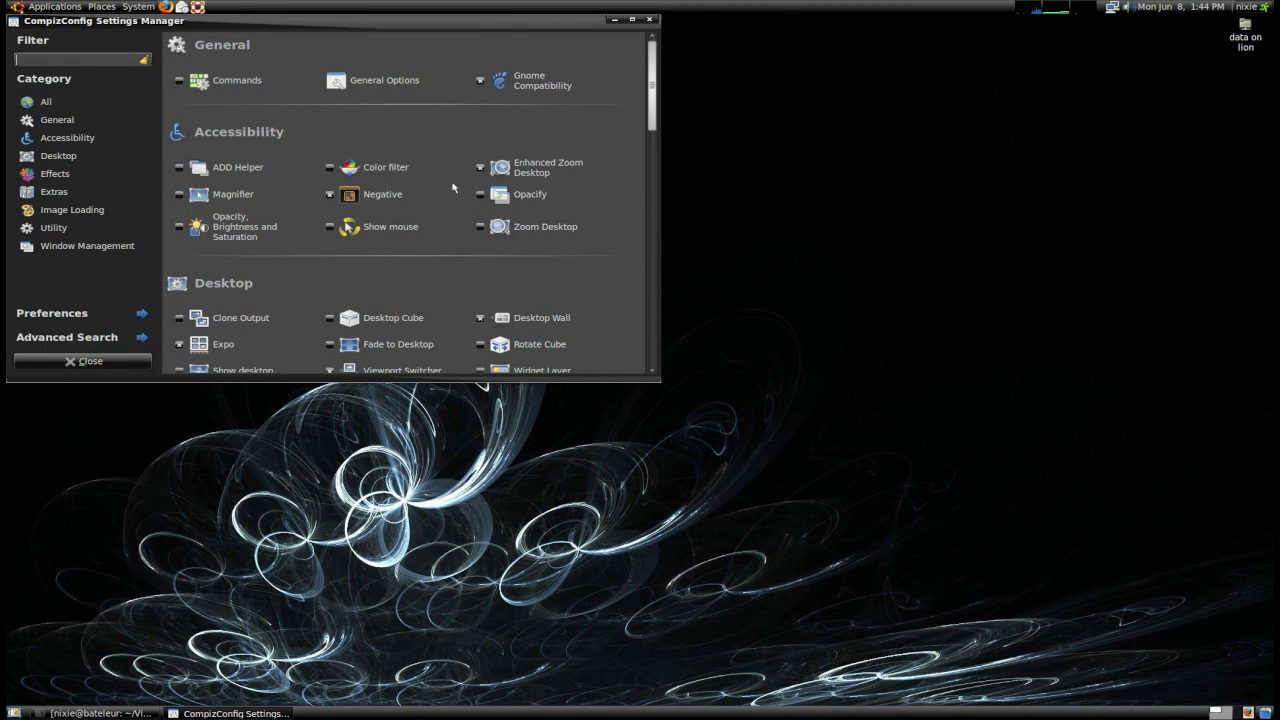
left_click(531, 166)
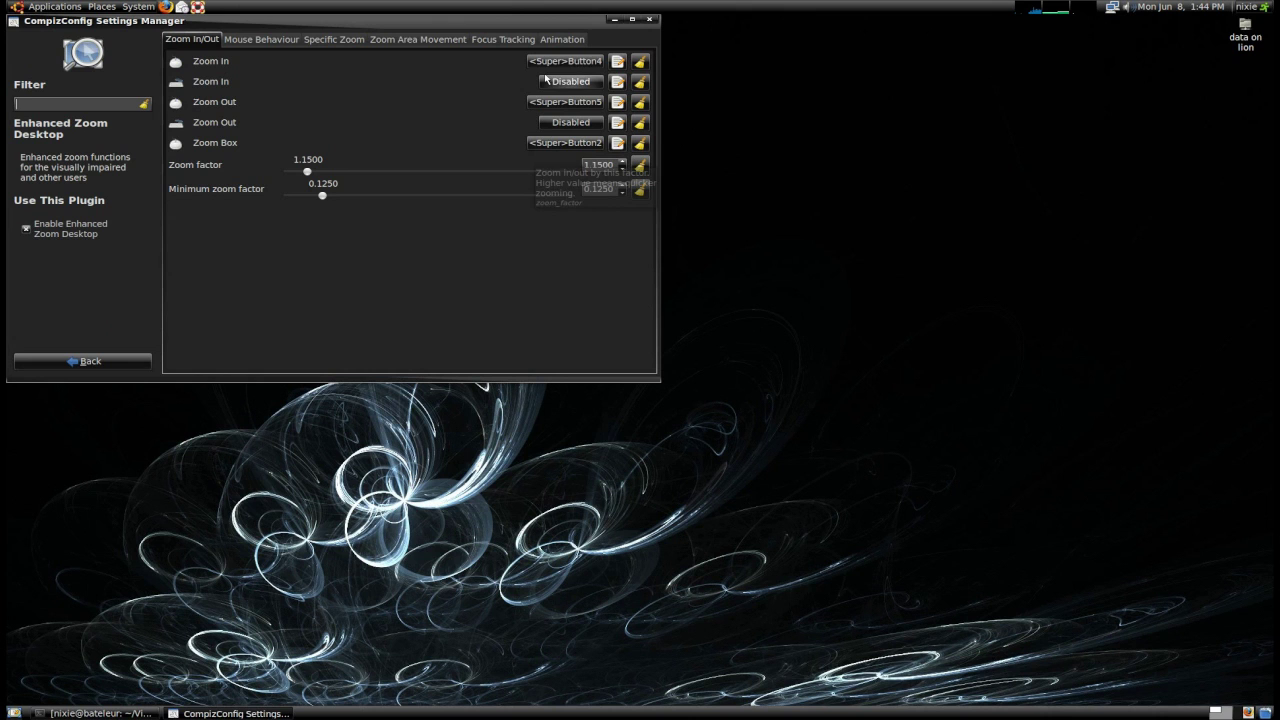
scroll(508, 66, "up", 8, "super")
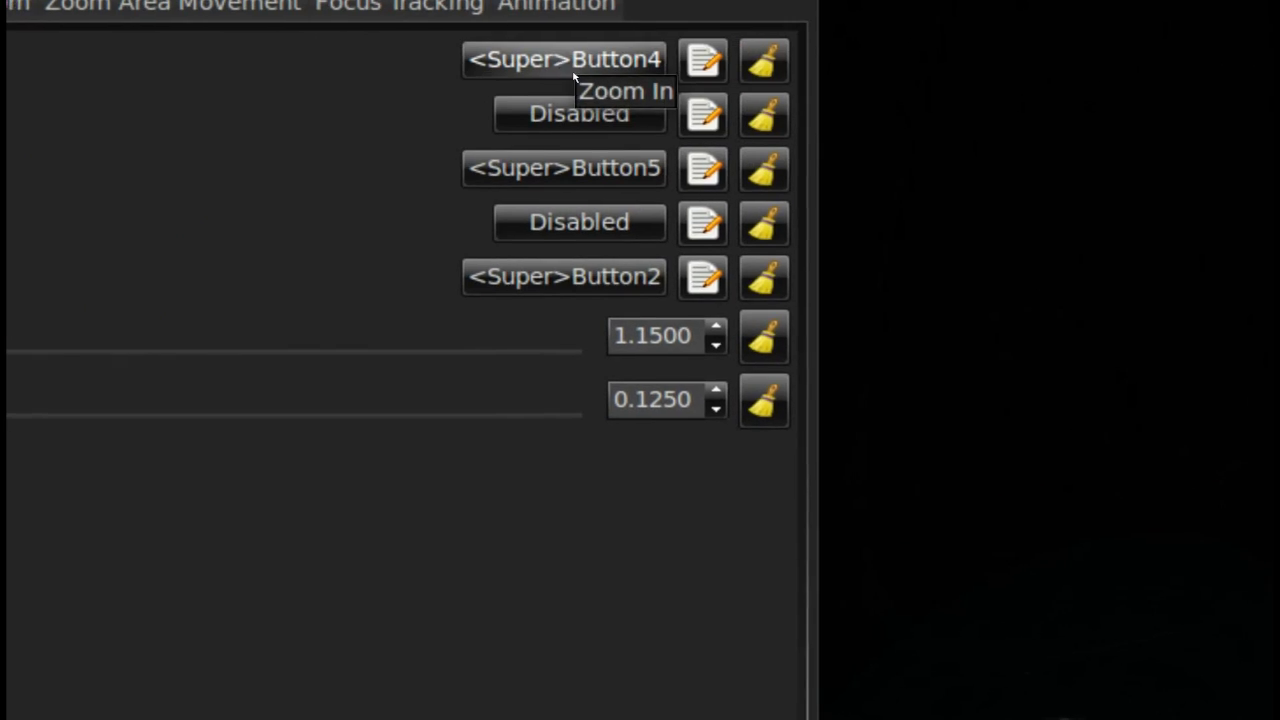
scroll(566, 98, "down", 8, "super")
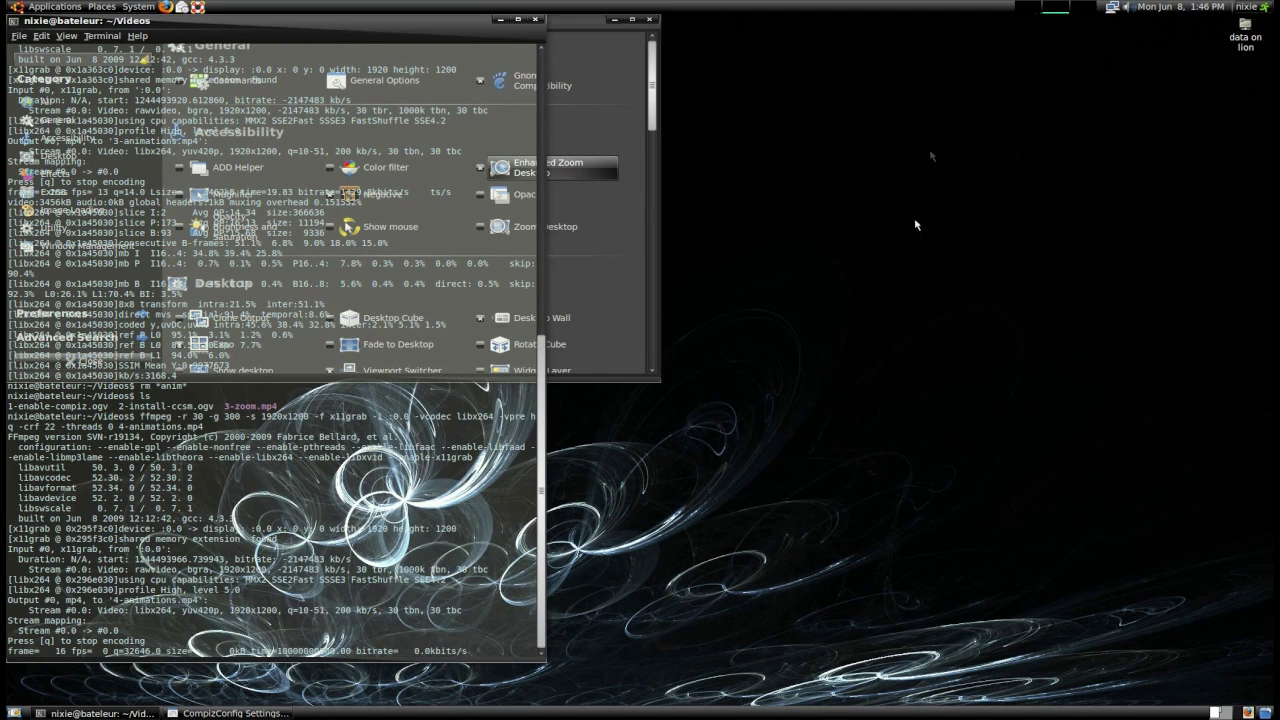
- Minimize the terminal and open the Animations plugin settings
left_click(499, 21)
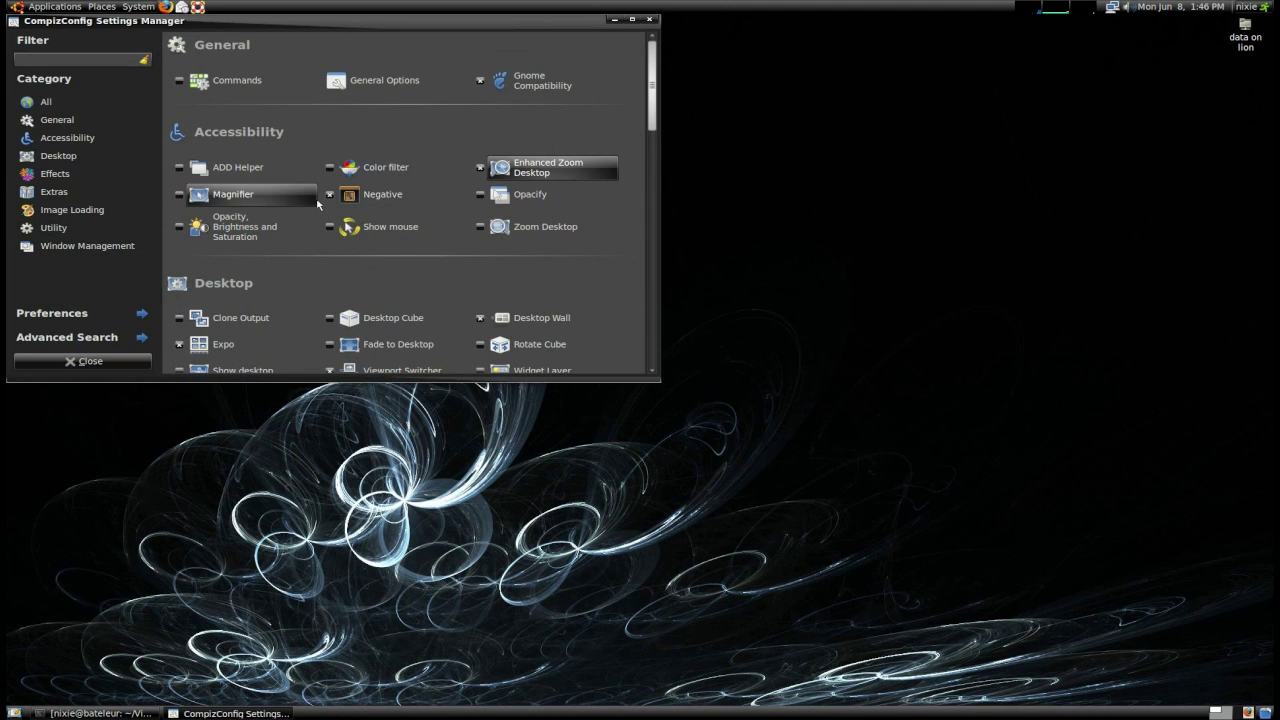
scroll(480, 178, "down", 3)
scroll(480, 178, "down", 2)
scroll(480, 178, "down", 2)
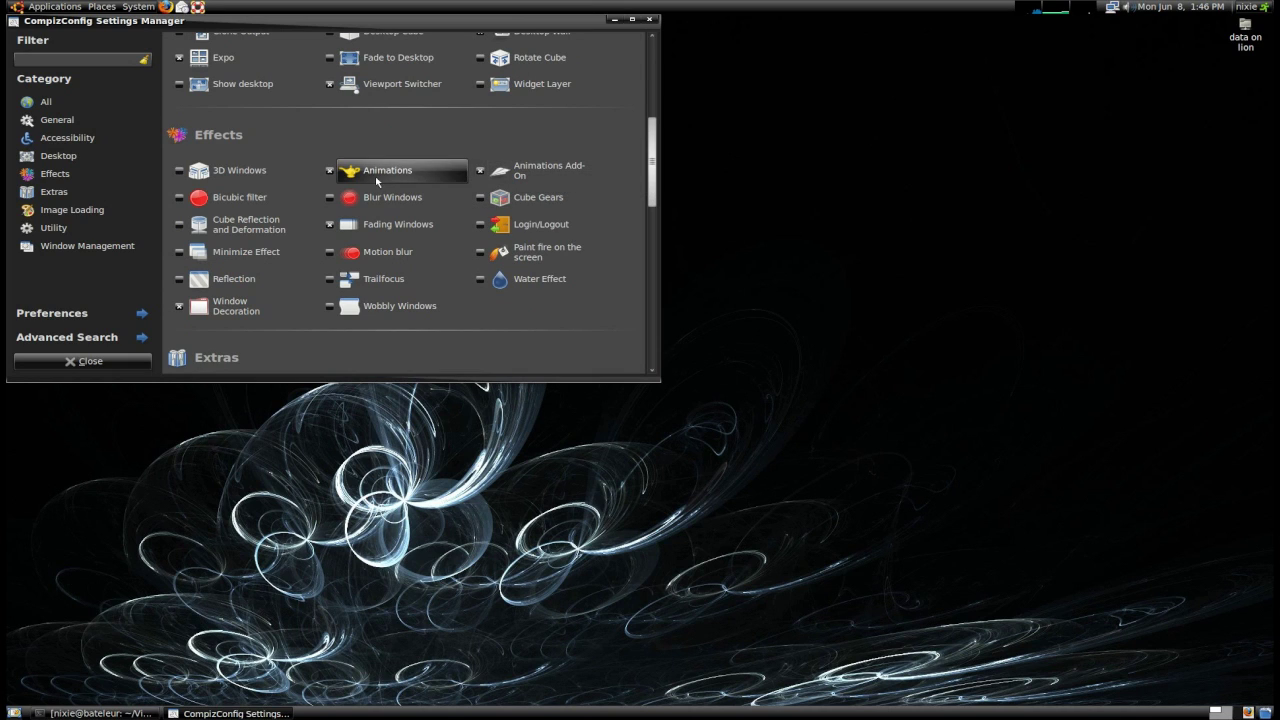
left_click(377, 172)
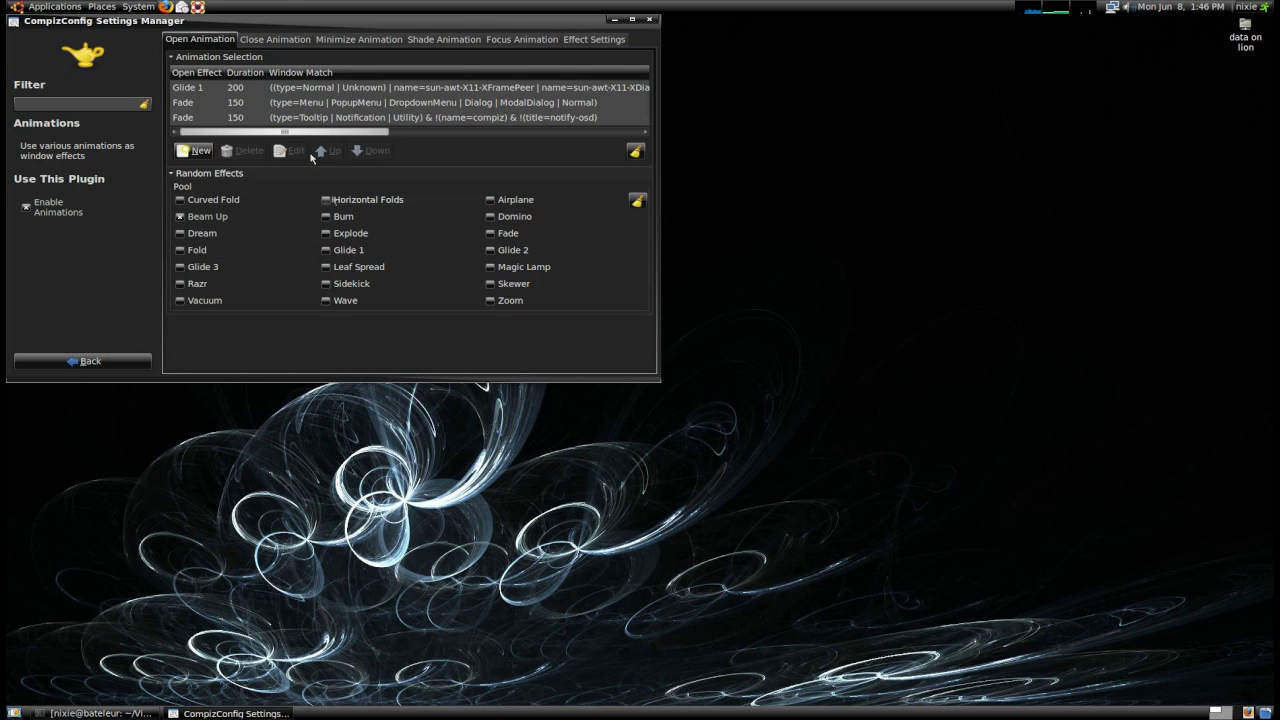
- Add Explode to the random close effects and Burn to the random minimize effects
left_click(281, 42)
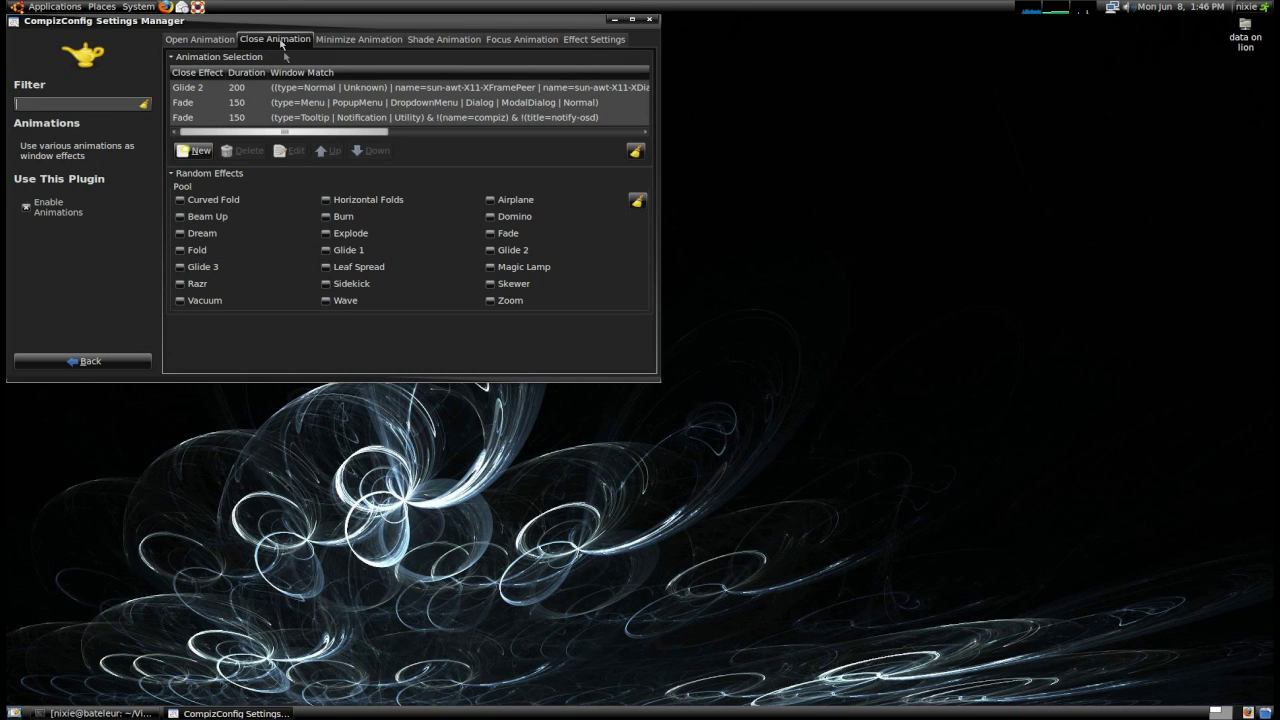
left_click(326, 233)
left_click(350, 39)
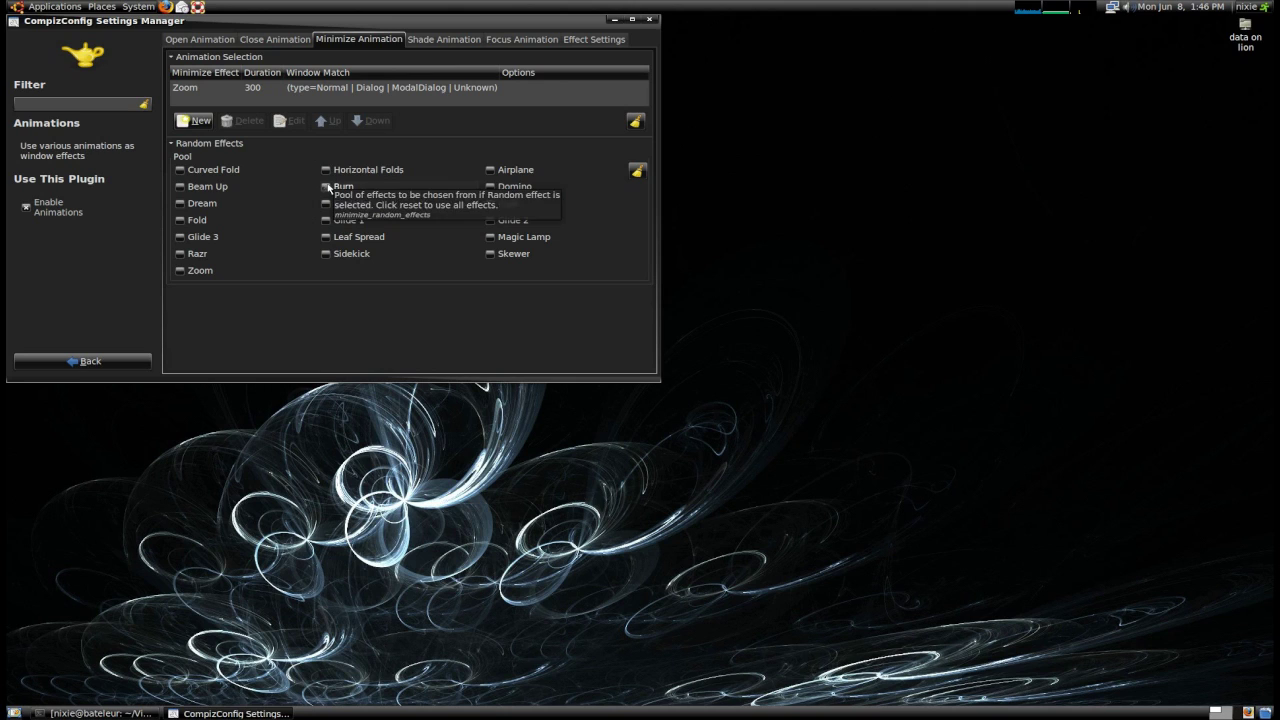
left_click(326, 187)
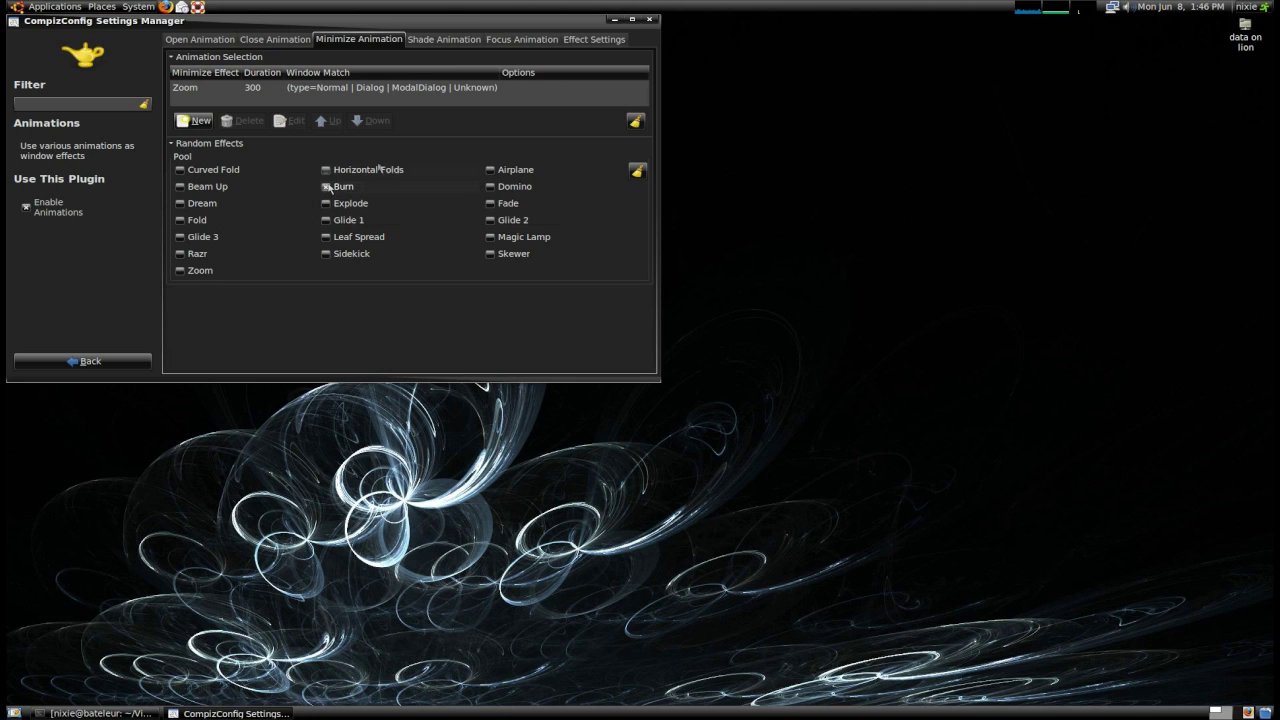
- Add a new focus animation entry using the Dodge effect
left_click(512, 39)
left_click(193, 121)
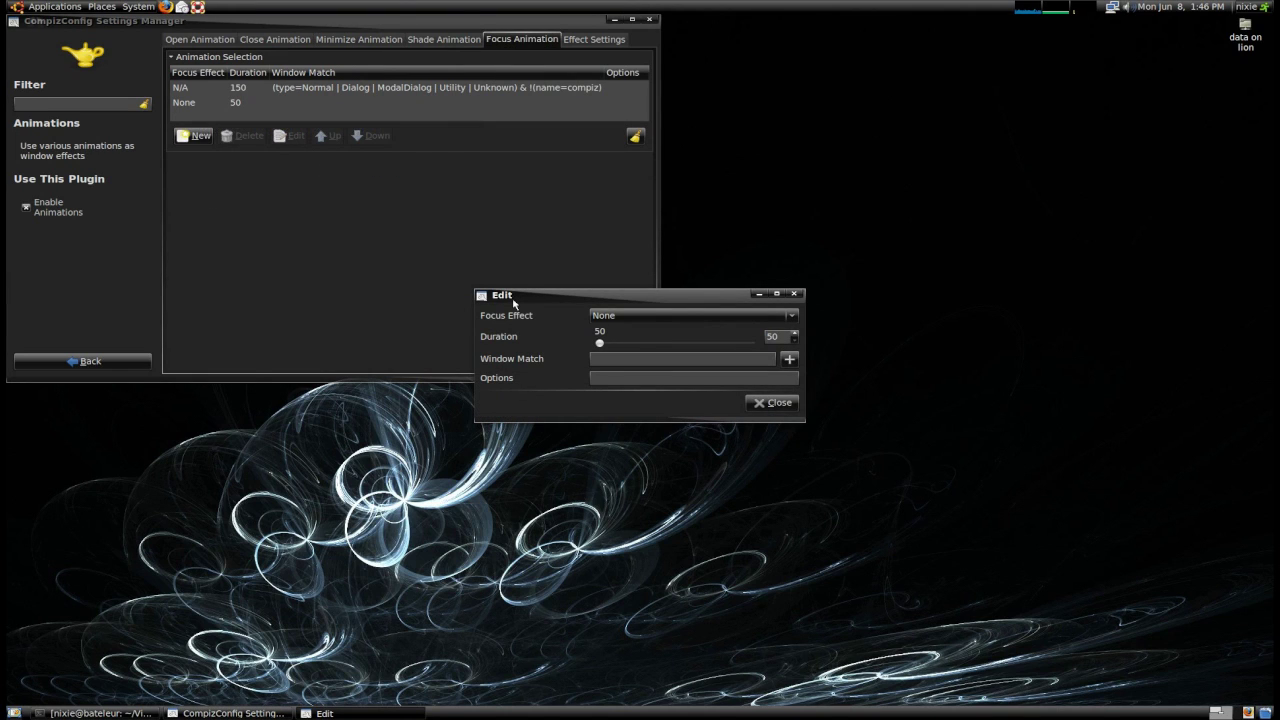
left_click(781, 322)
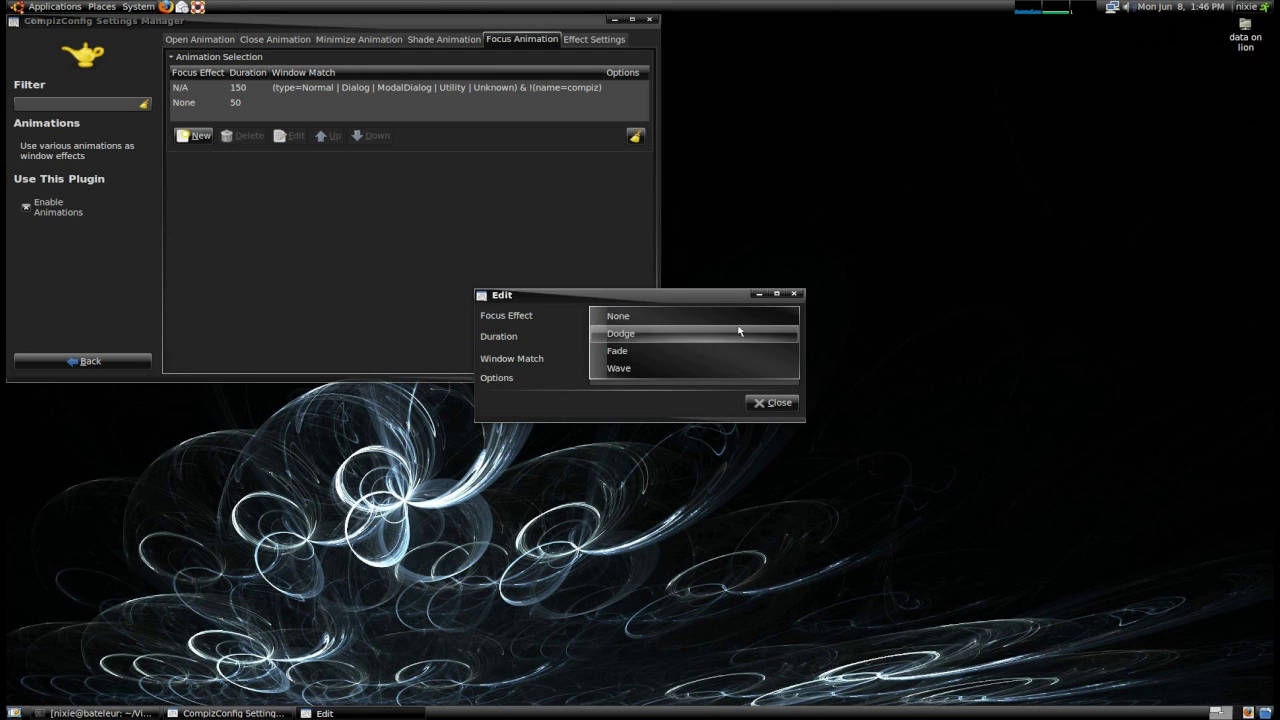
left_click(720, 335)
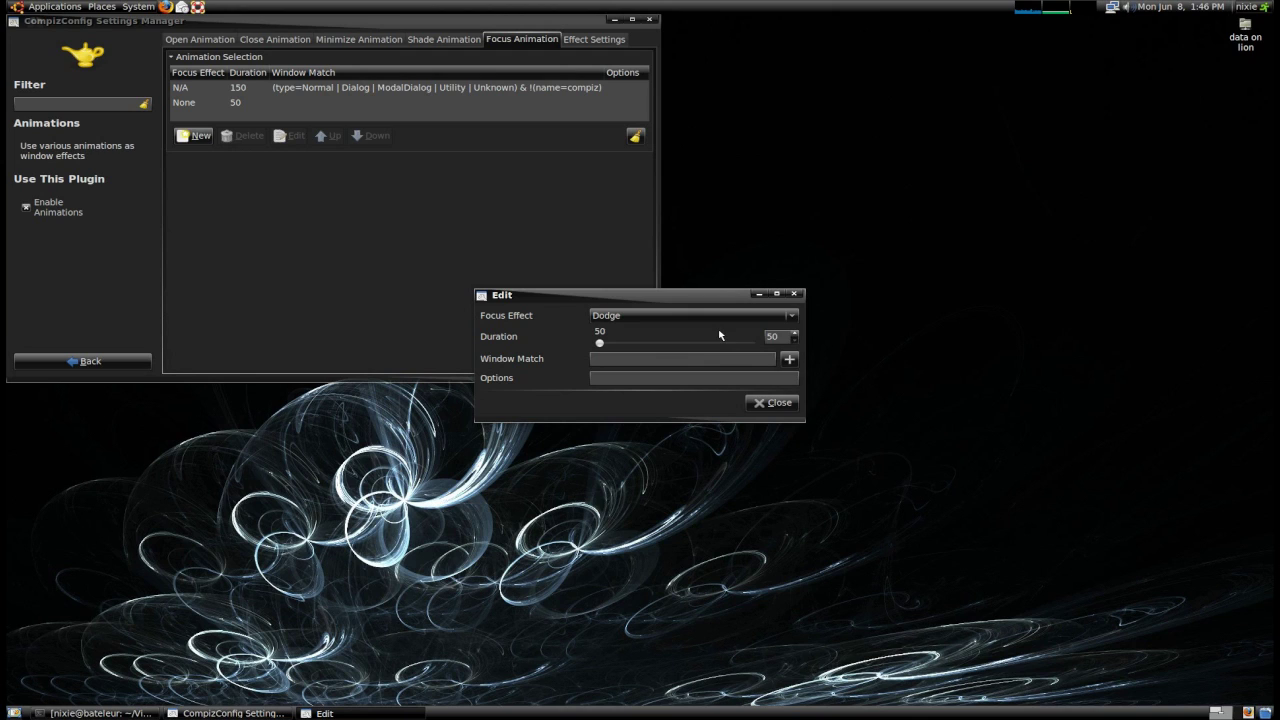
left_click(752, 404)
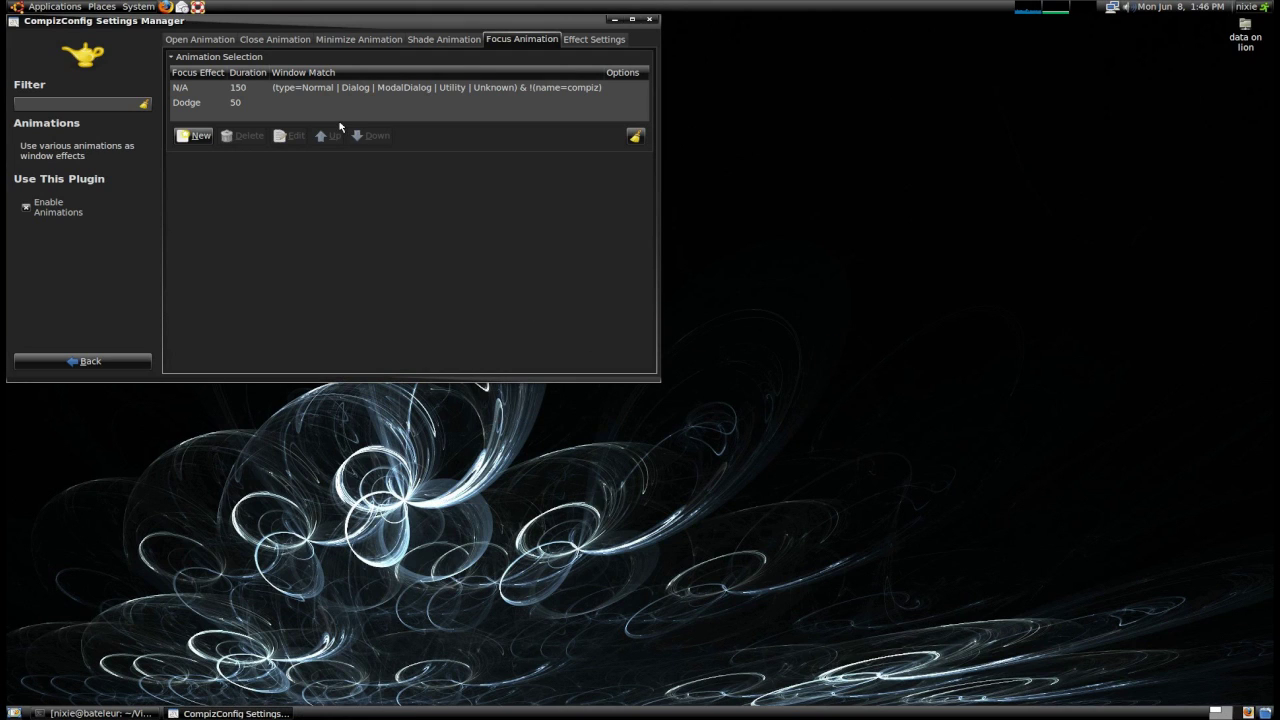
- Enable Random Animations For All Events, then close the settings manager
left_click(572, 40)
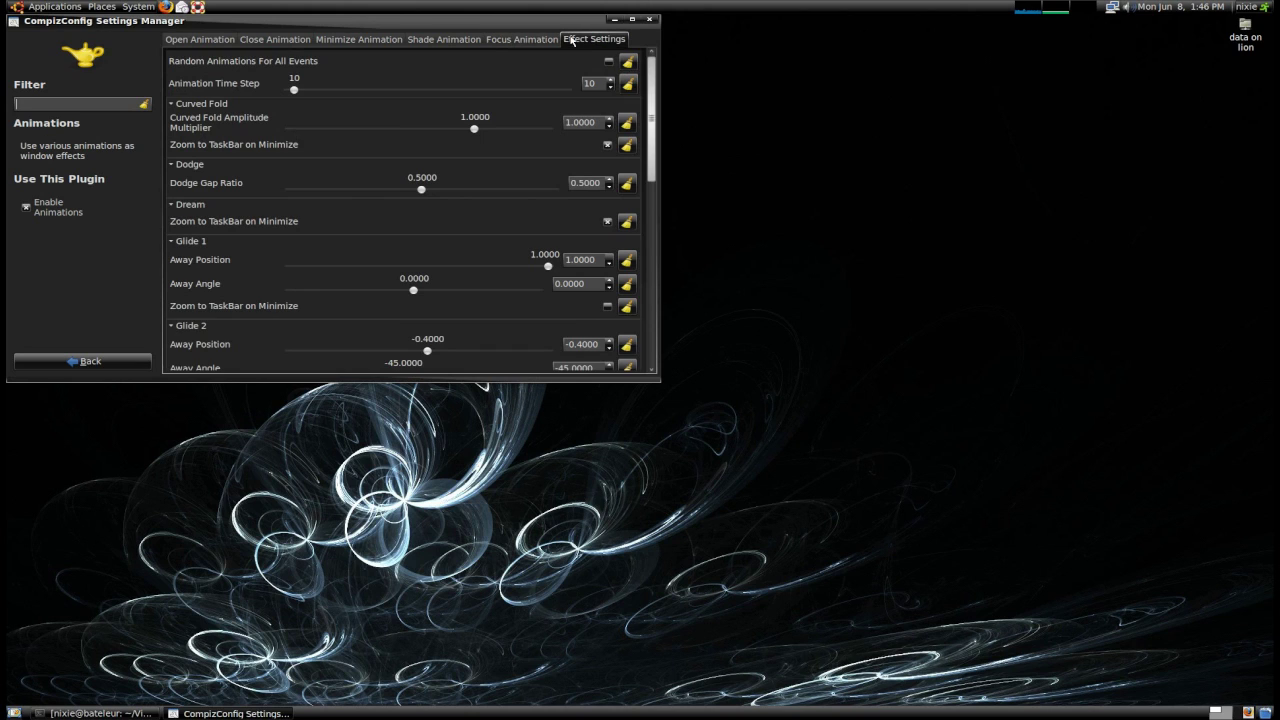
left_click(610, 63)
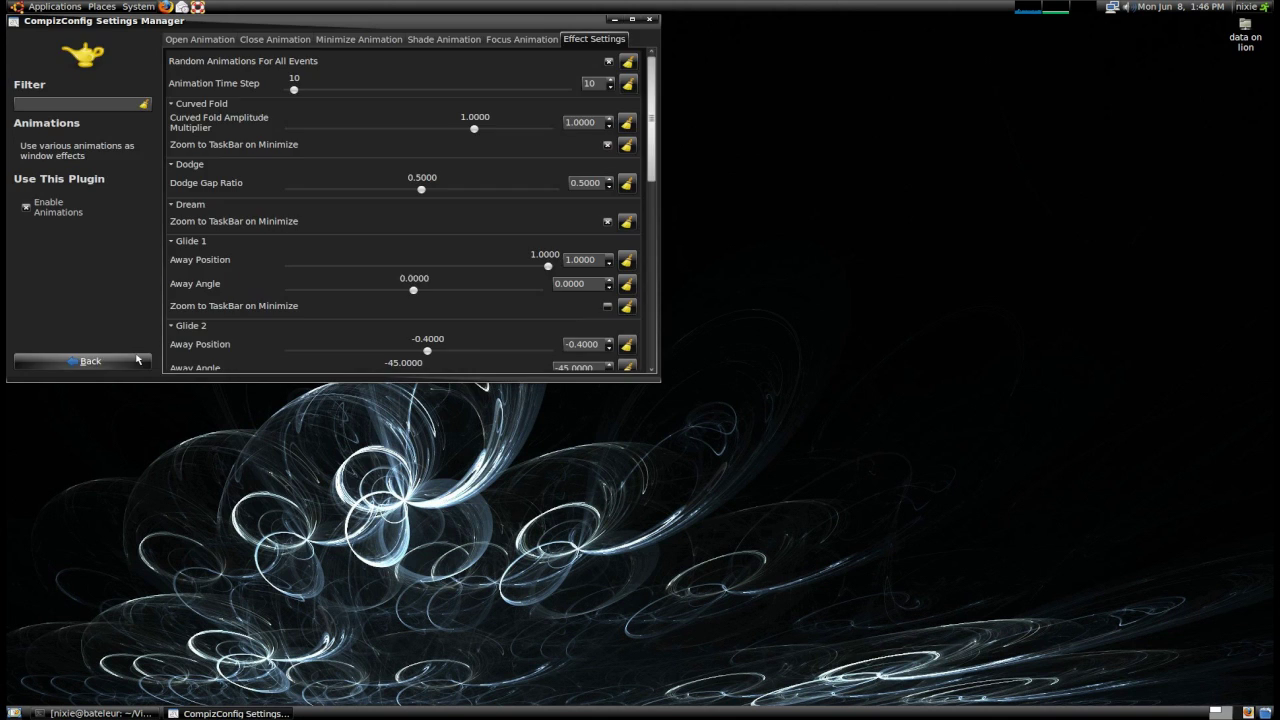
left_click(139, 360)
left_click(130, 278)
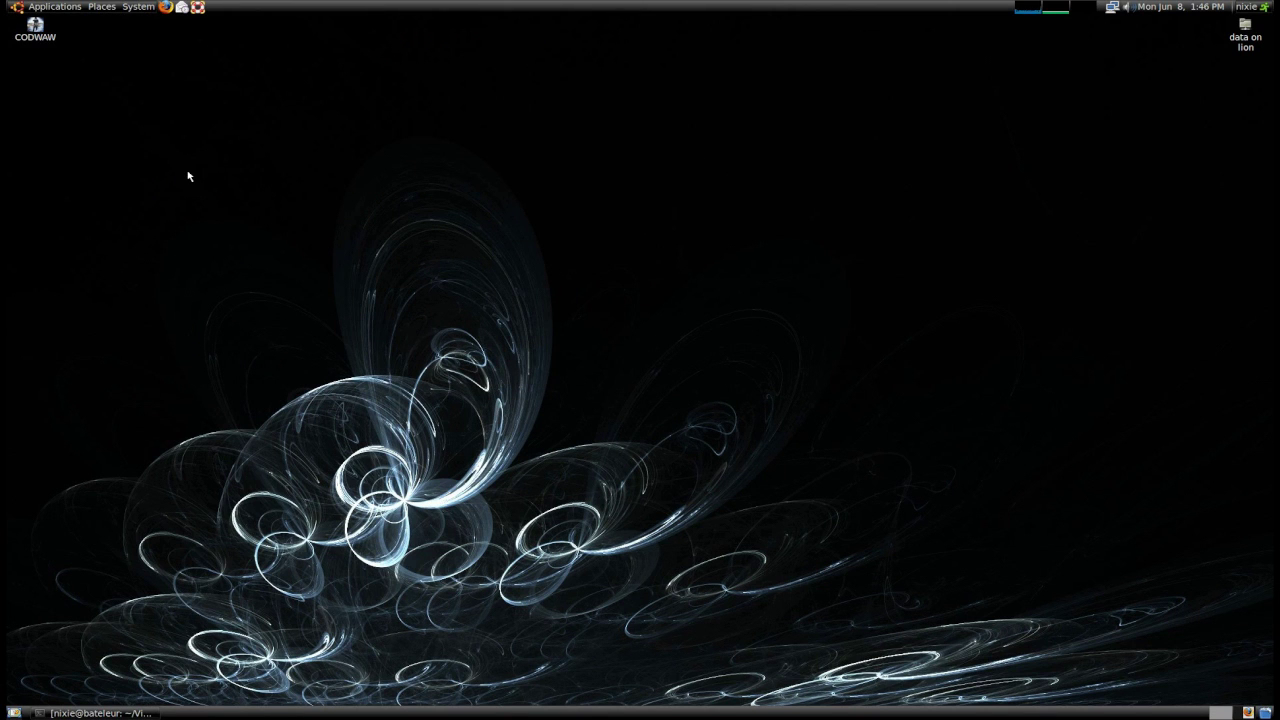
- Launch the Calculator and minimize then restore it to preview the Burn effect
left_click(31, 9)
left_click(175, 36)
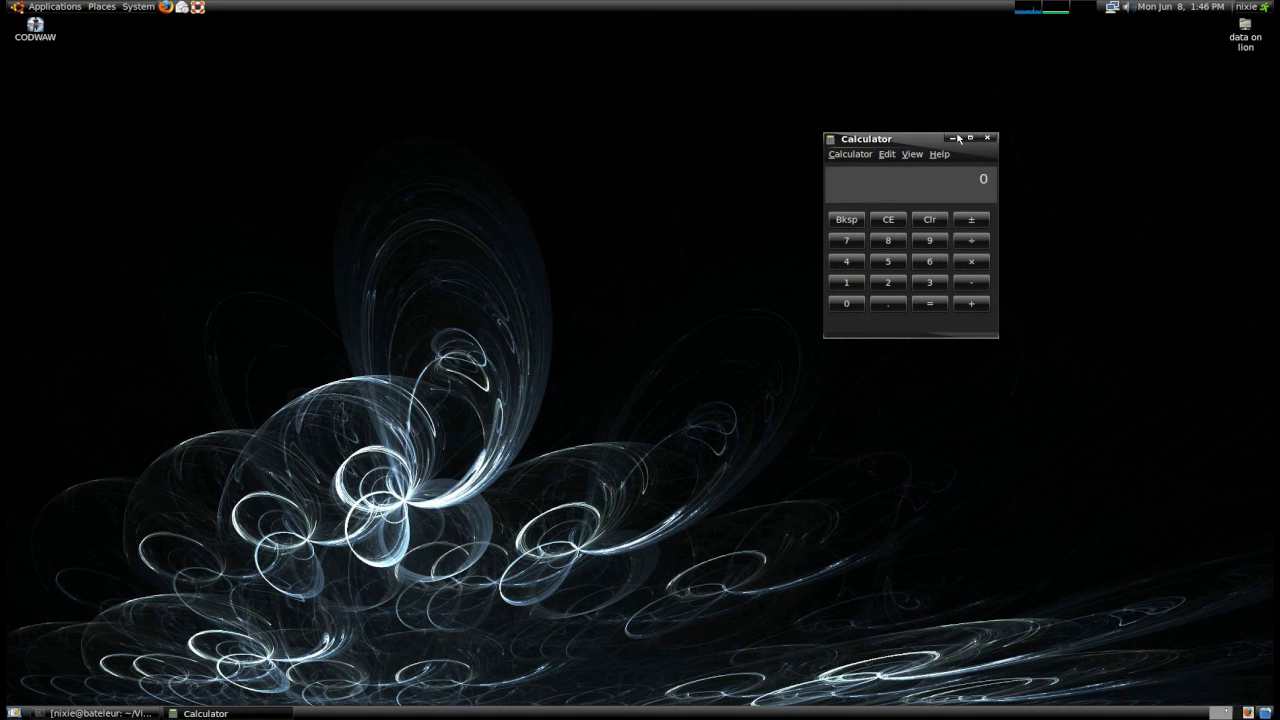
left_click(957, 138)
left_click(205, 713)
- Minimize and restore the Calculator again, close it, and restore the terminal
left_click(957, 138)
left_click(205, 713)
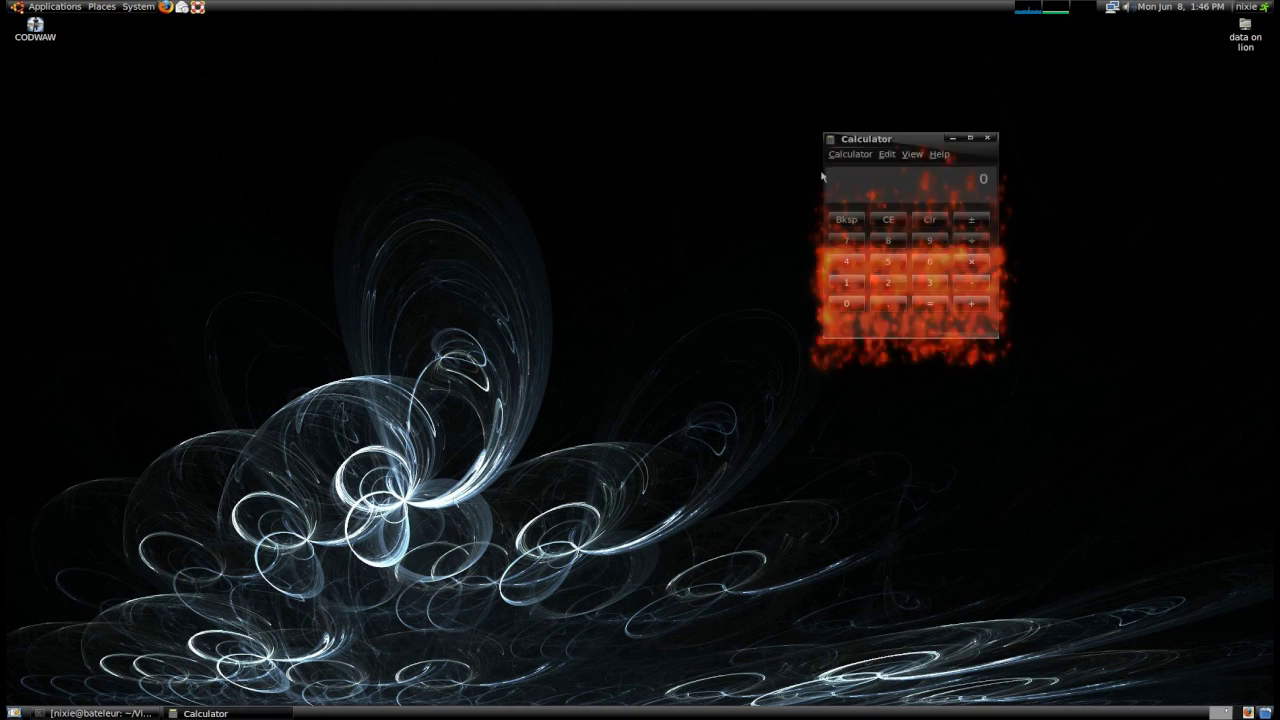
left_click(987, 138)
left_click(100, 713)
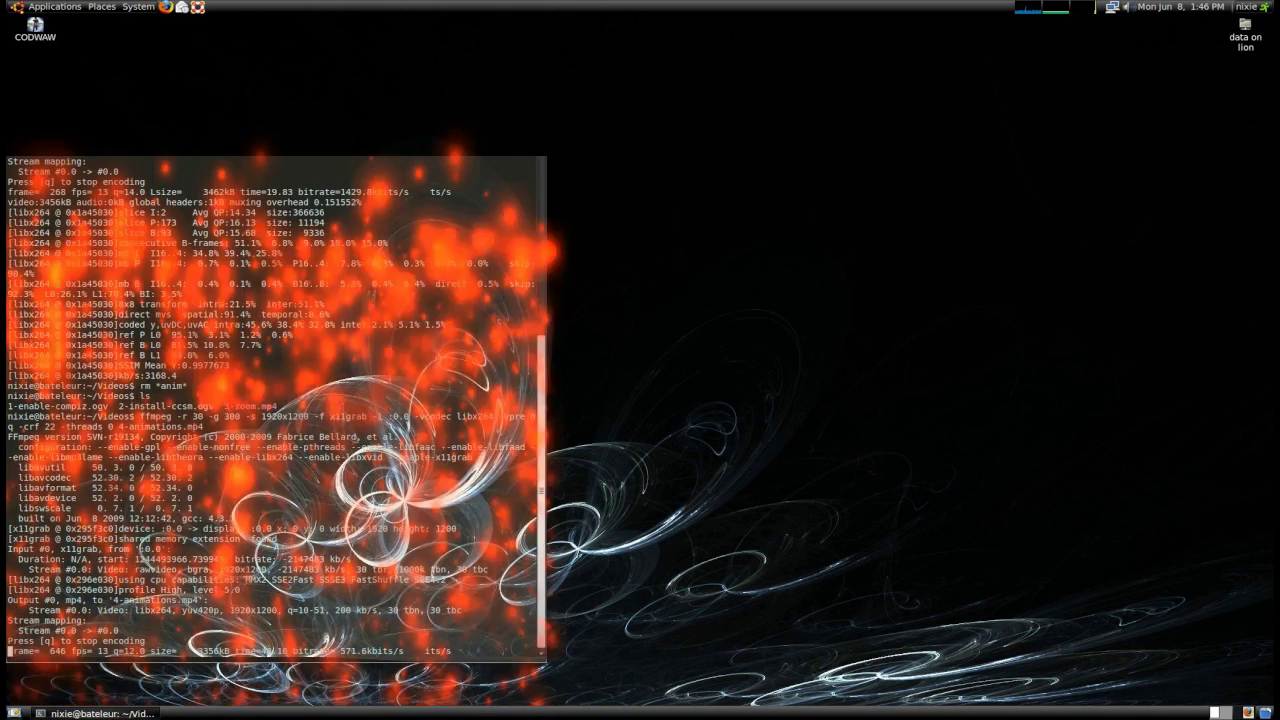